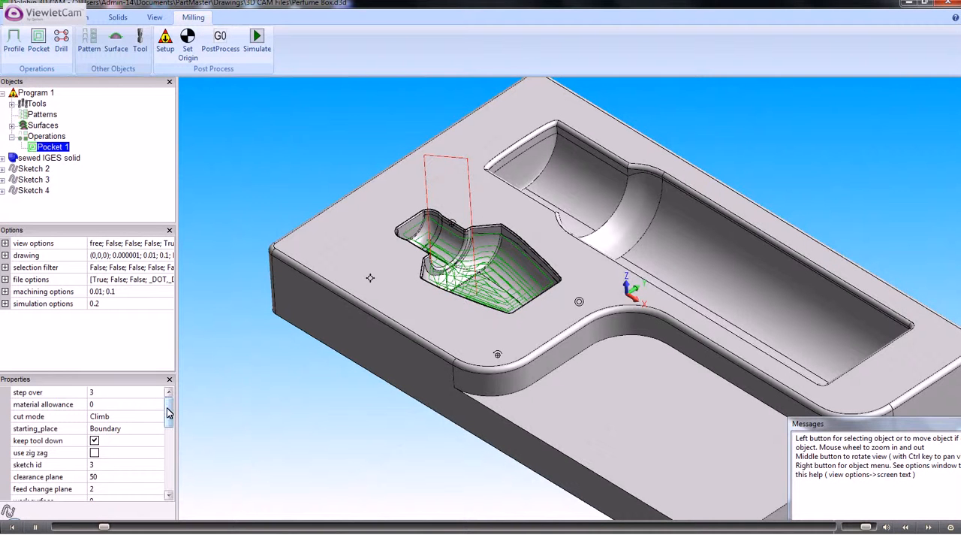
Hide the Pocket 1 toolpath and create a zig zag pocket operation on Sketch 3 with a step over of 1.
left_click_drag(168, 412, 179, 473)
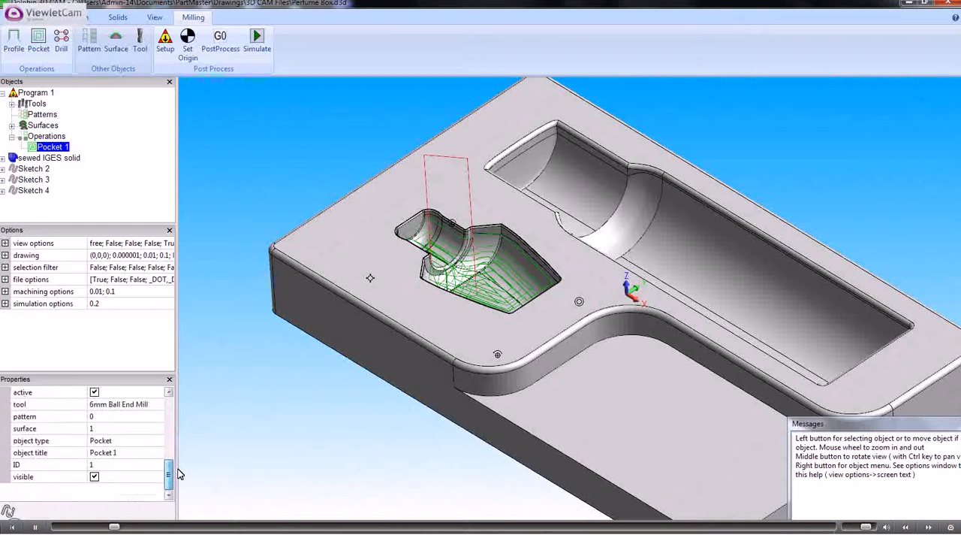
left_click(94, 477)
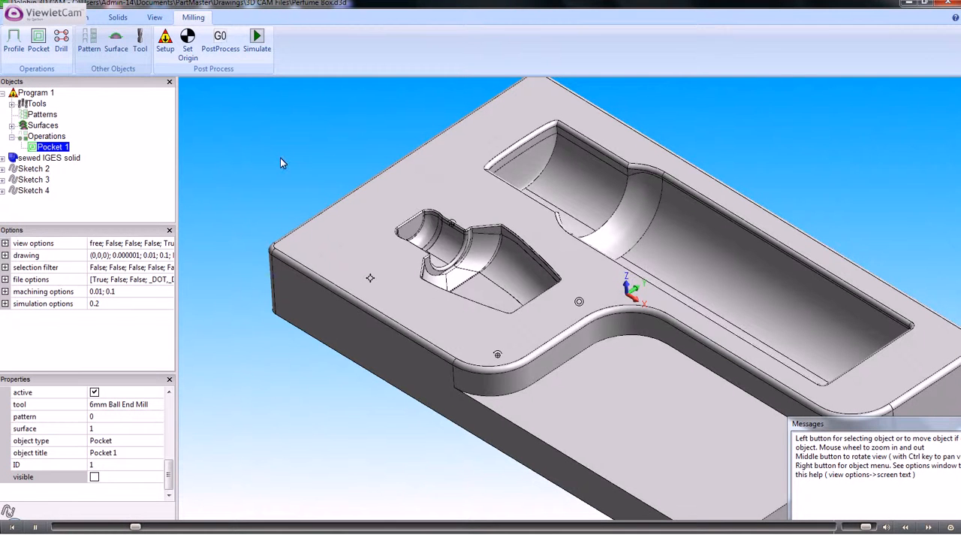
left_click(38, 41)
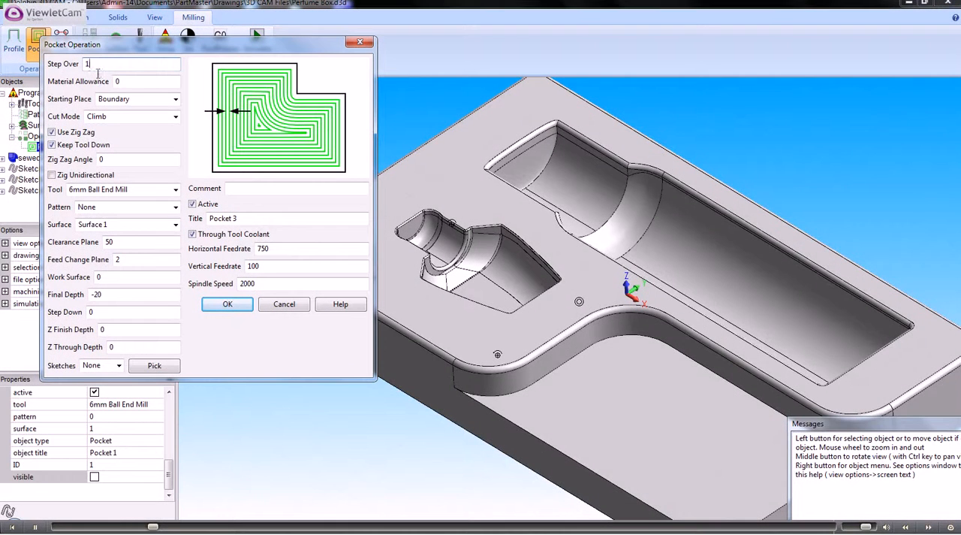
left_click(52, 133)
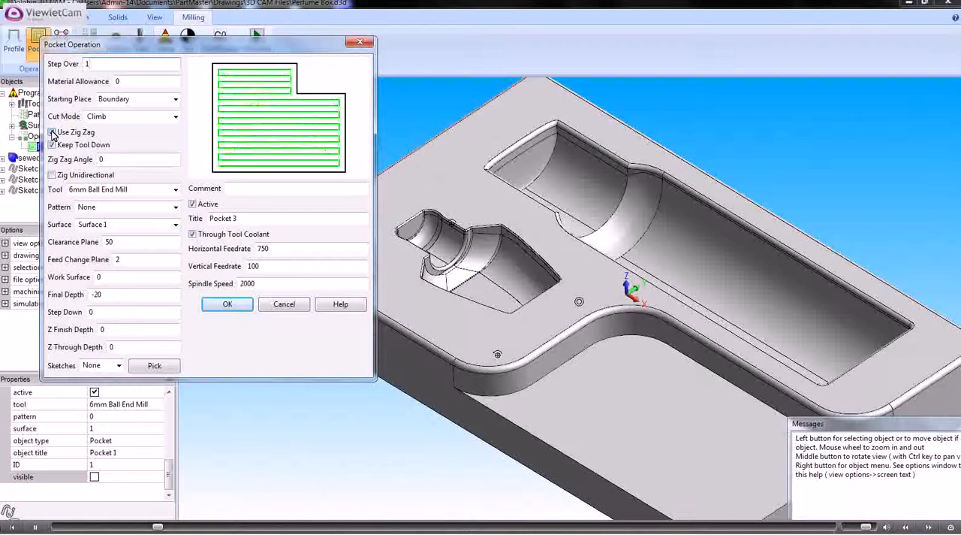
left_click(52, 133)
left_click(52, 133)
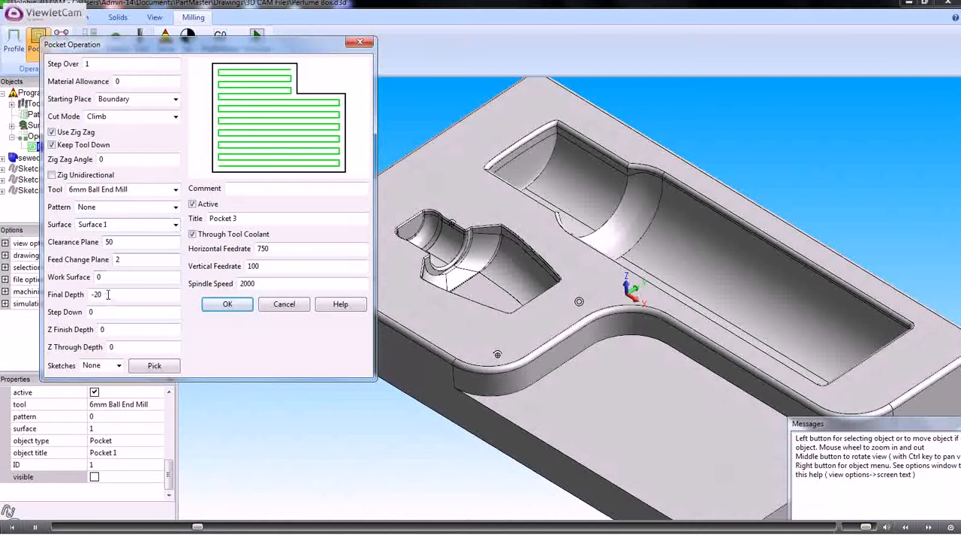
left_click(119, 365)
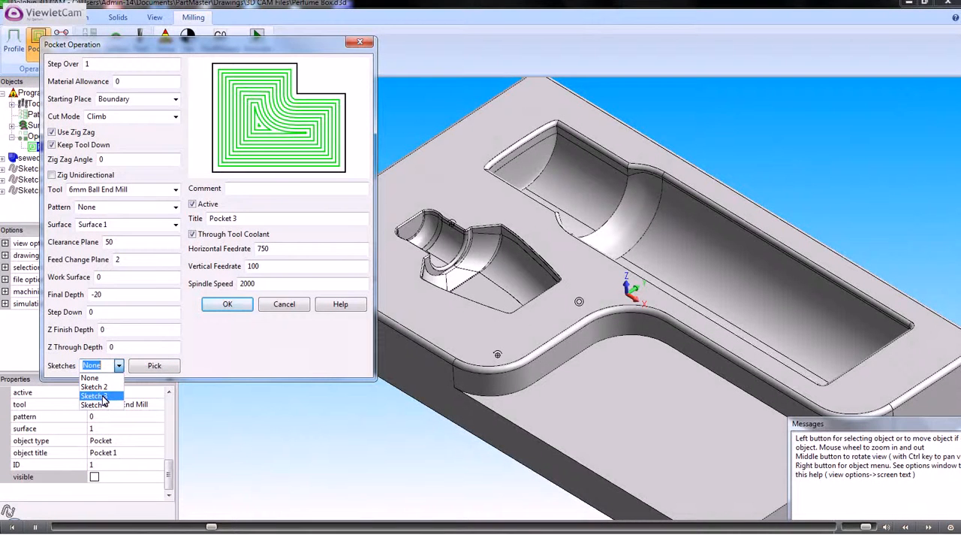
left_click(102, 396)
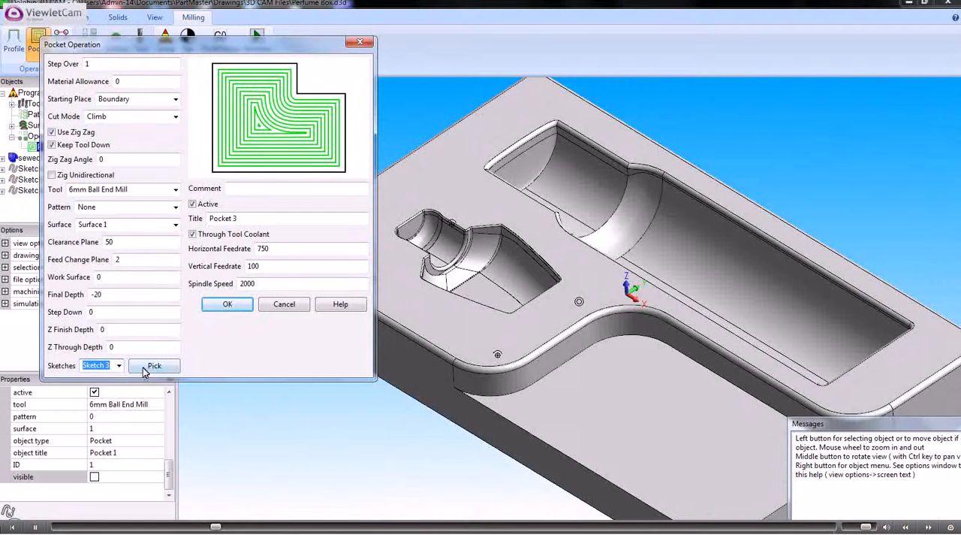
left_click(225, 304)
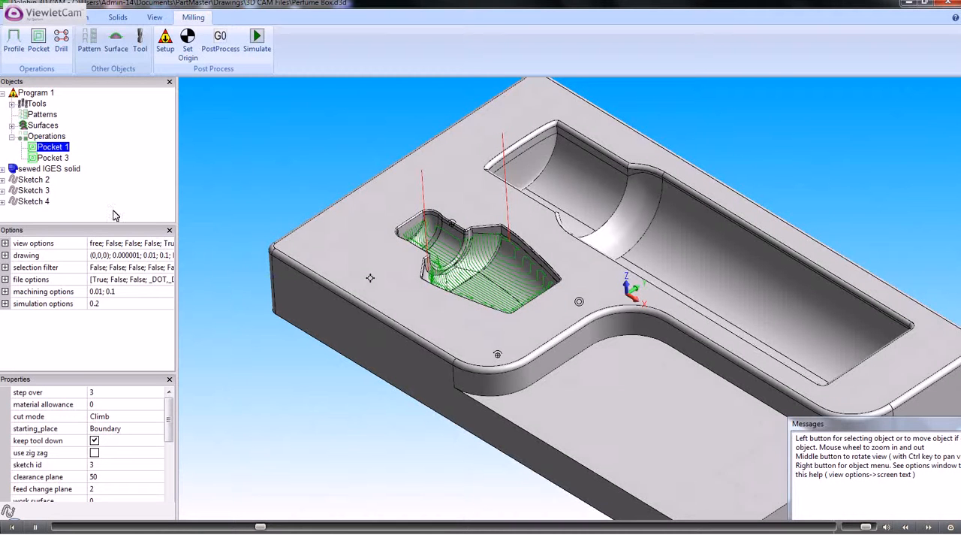
Toggle the visibility of the Pocket 1 toolpath to compare it with Pocket 3, leaving both toolpaths displayed.
left_click(61, 160)
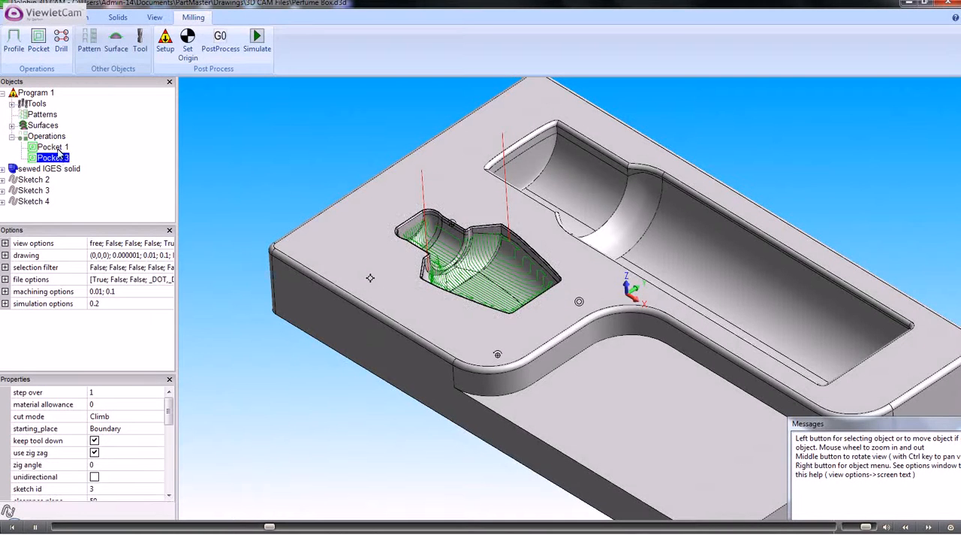
left_click(58, 148)
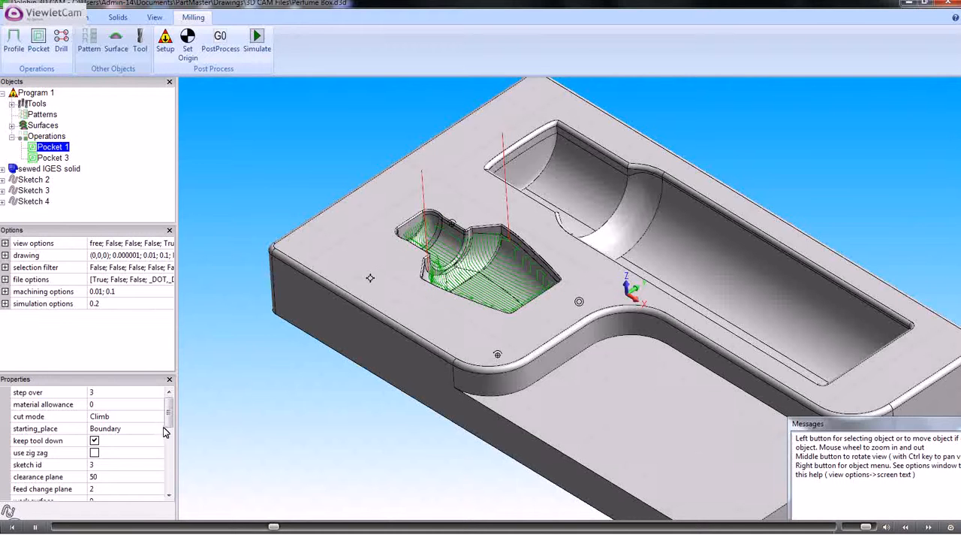
left_click_drag(170, 413, 168, 481)
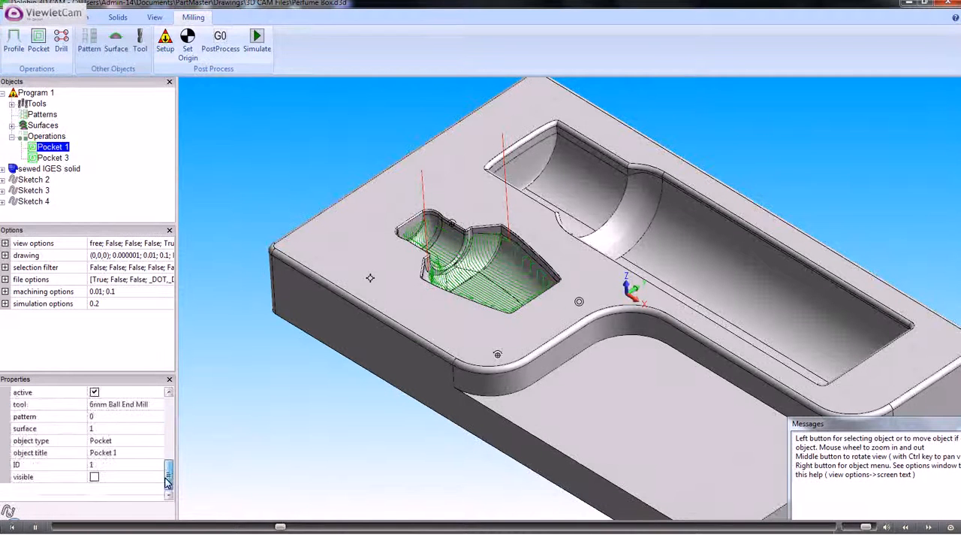
left_click(94, 477)
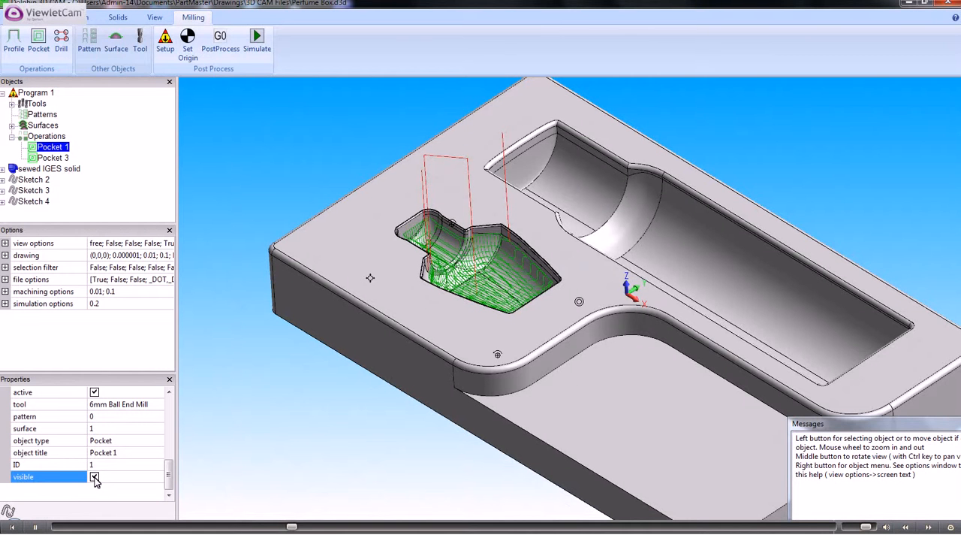
left_click(93, 476)
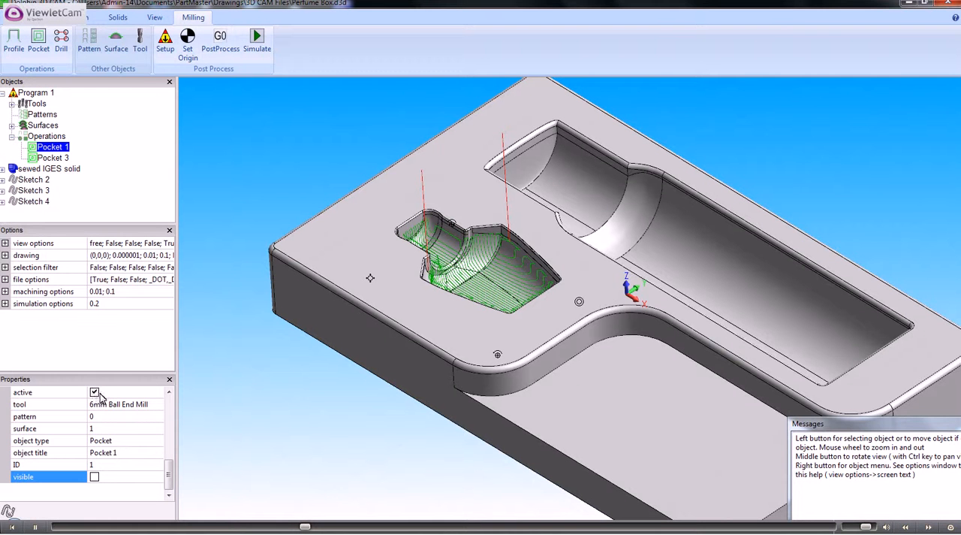
left_click(94, 477)
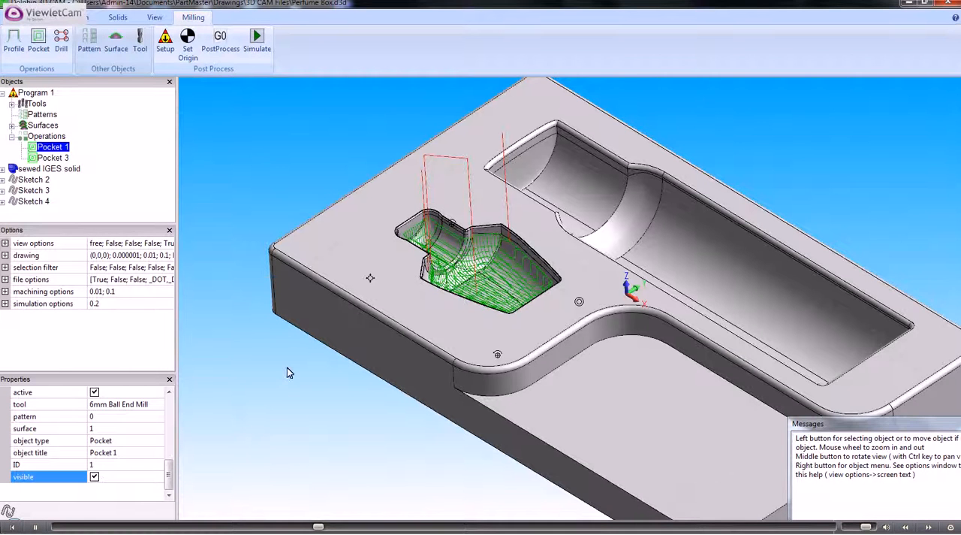
Generate the simulation data for both pocket operations and launch the machine simulation with the default stock and tool settings.
scroll(289, 370, "up", 1)
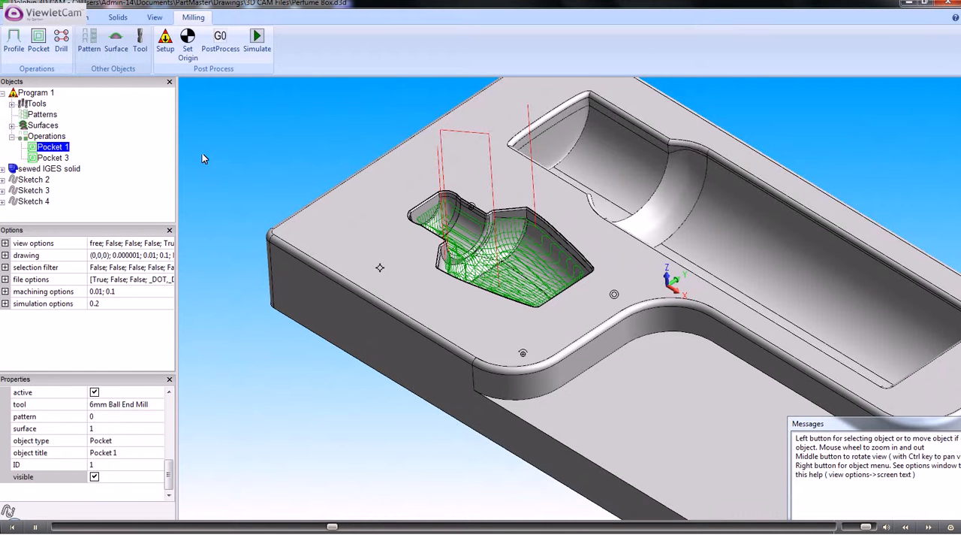
left_click(257, 41)
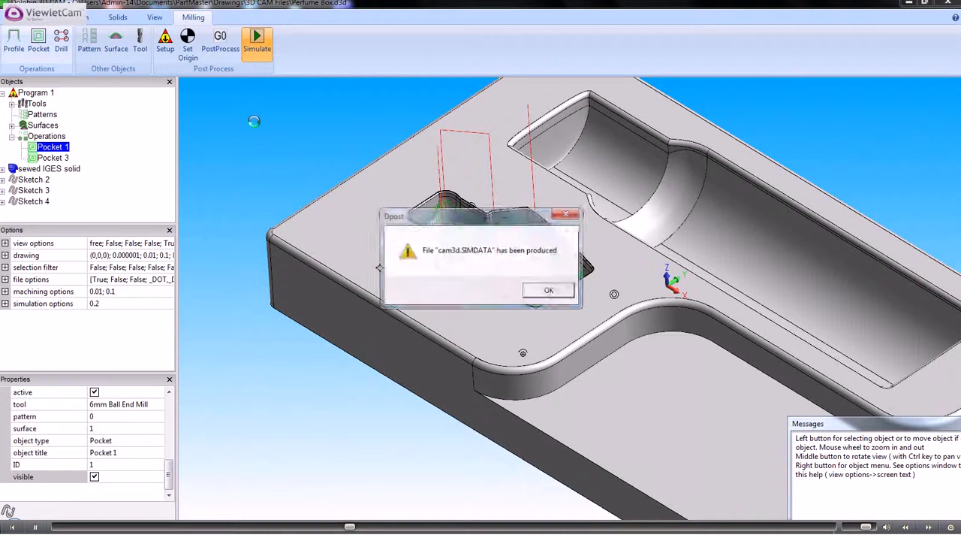
left_click(550, 291)
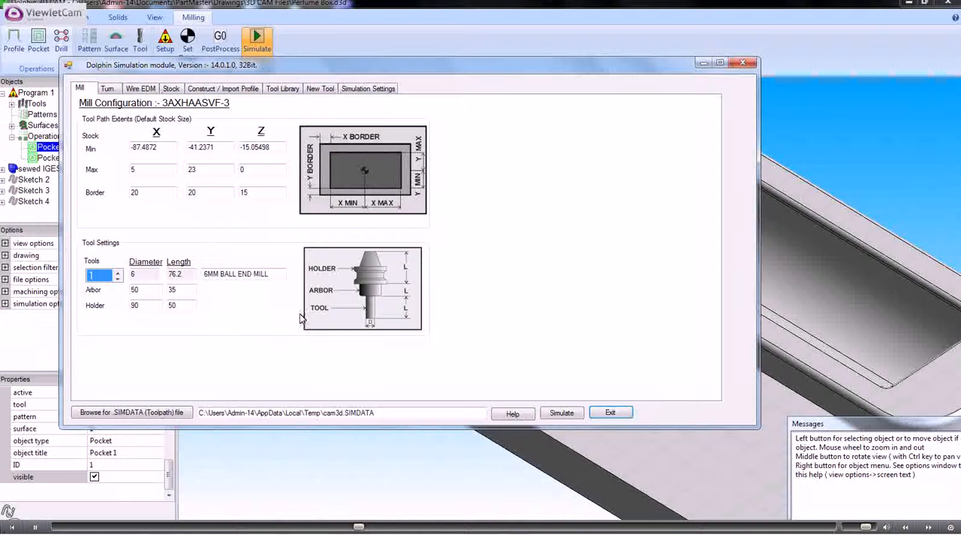
left_click(561, 414)
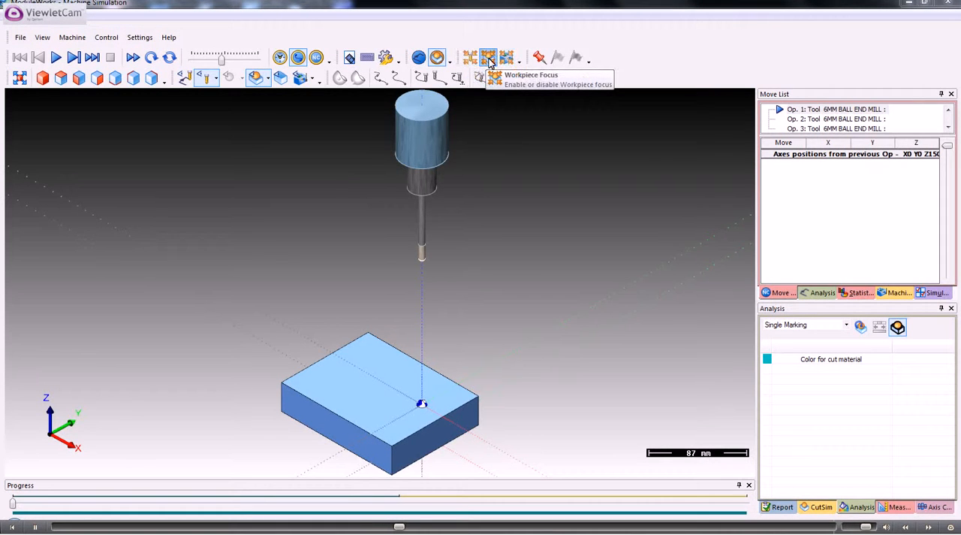
View the whole milling machine and return to the workpiece focus.
left_click(507, 60)
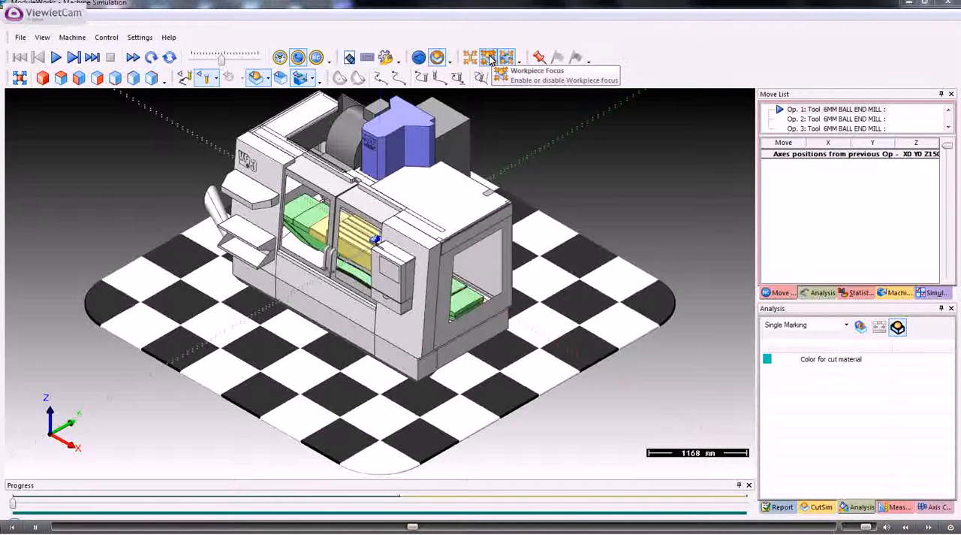
left_click(489, 58)
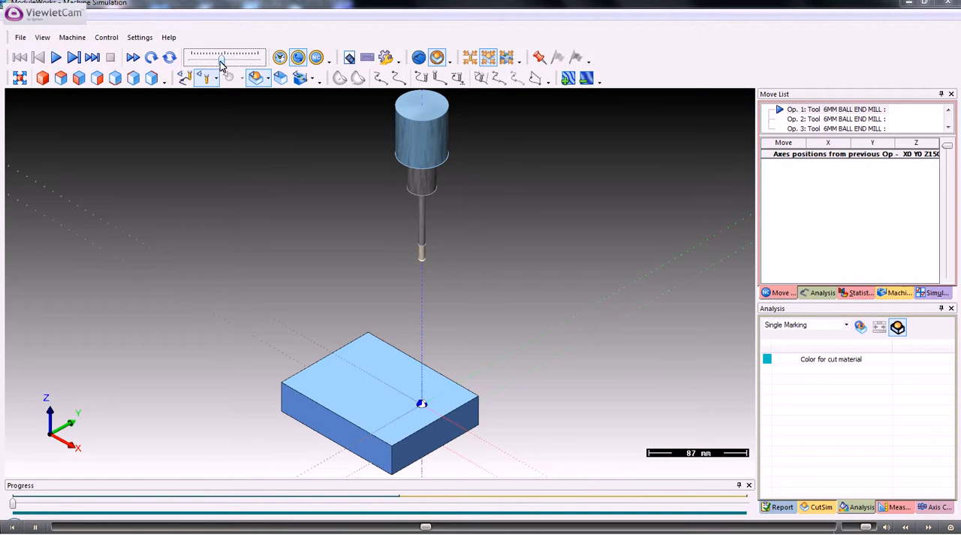
Reduce the simulation speed slightly and run the machining simulation, watching the first pocket operation cut the stock.
left_click_drag(229, 64, 215, 63)
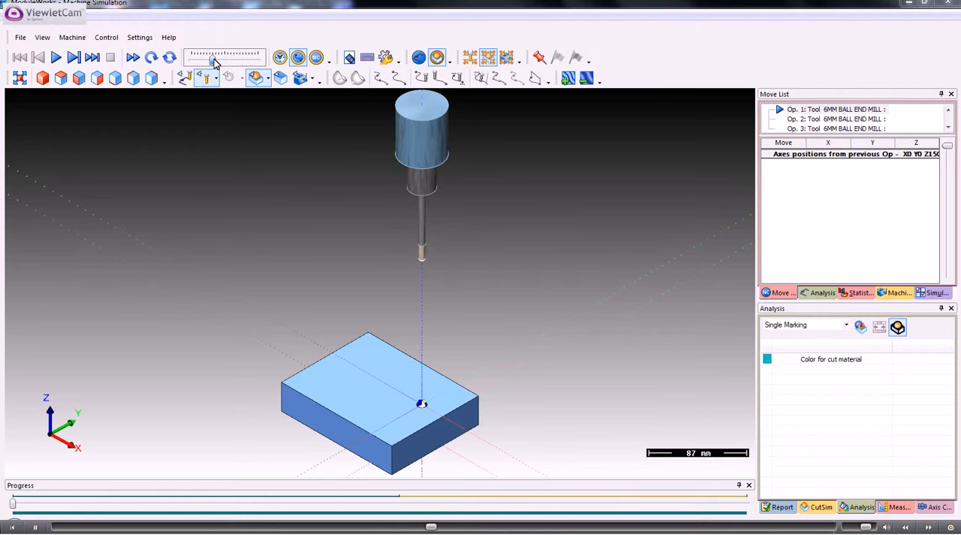
left_click(57, 57)
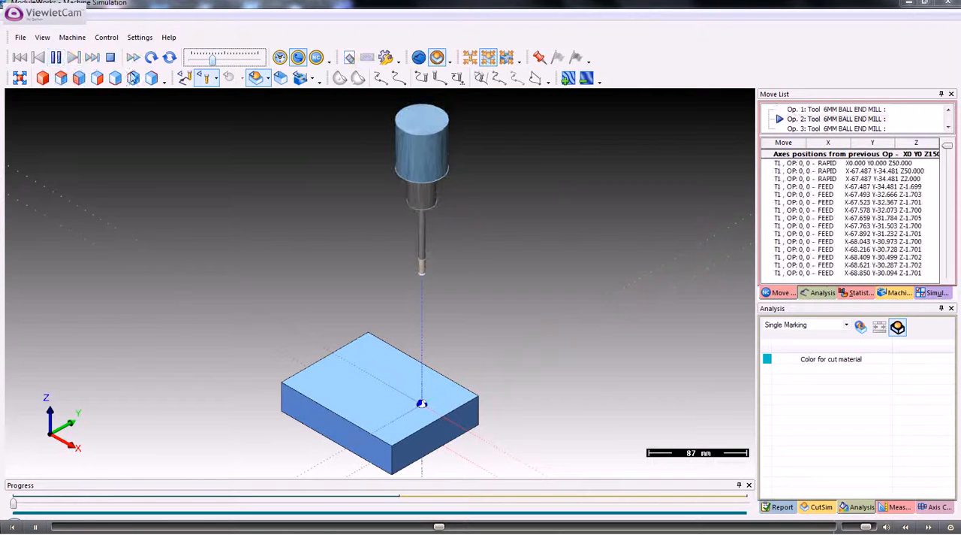
scroll(229, 165, "up", 2)
middle_click_drag(367, 323, 307, 175)
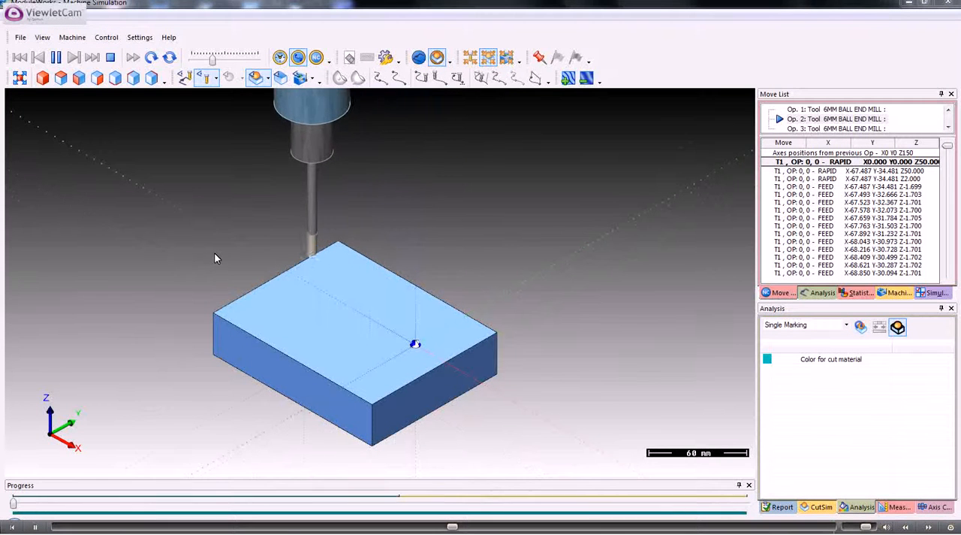
mouse_move(214, 254)
middle_mouse_down()
mouse_move(207, 233)
mouse_move(214, 250)
middle_mouse_up()
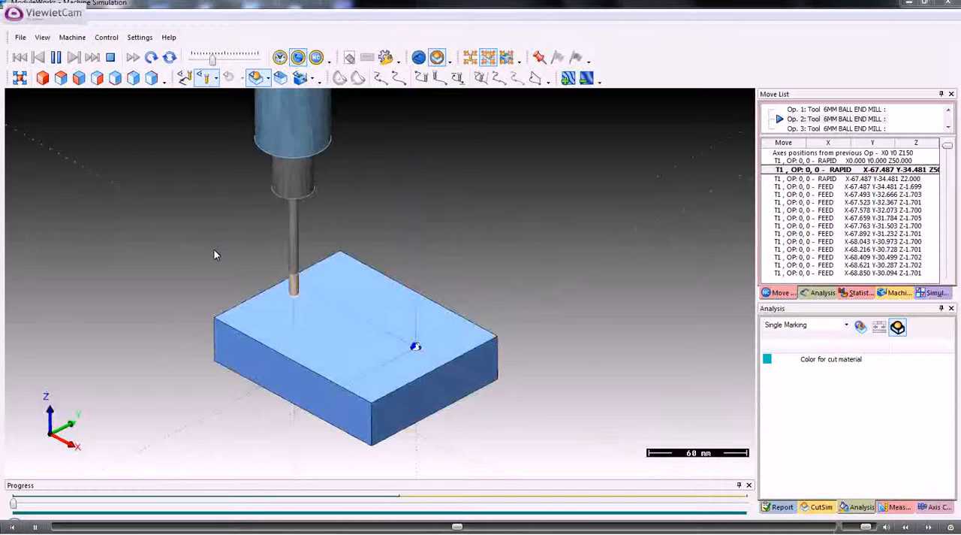
scroll(214, 249, "up", 3)
scroll(214, 248, "down", 3)
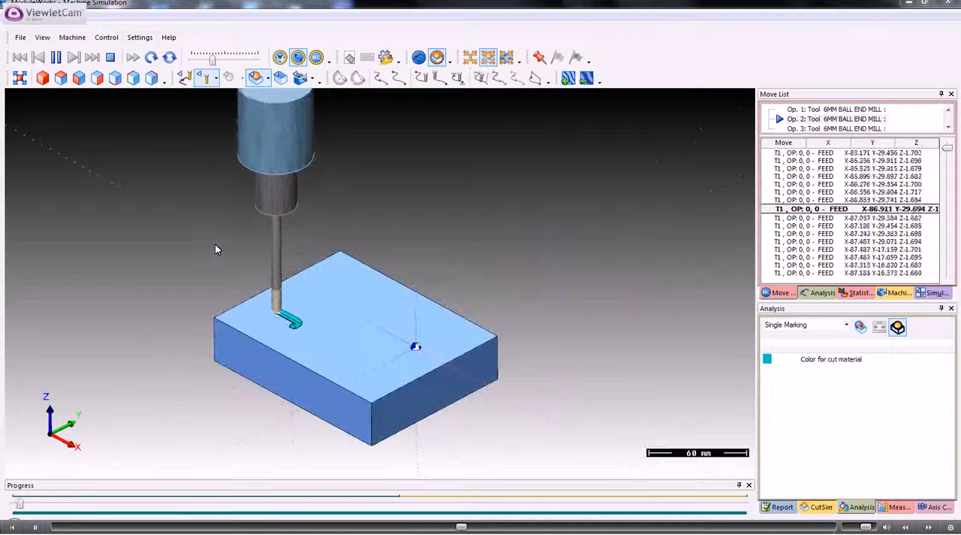
mouse_move(215, 243)
middle_mouse_down()
mouse_move(267, 237)
mouse_move(205, 241)
middle_mouse_up()
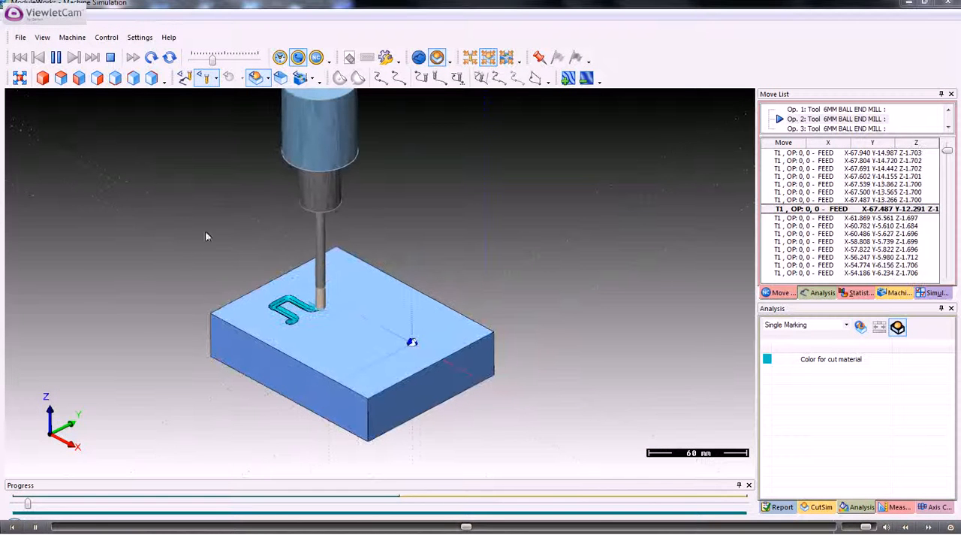
Raise the simulation speed and follow the zig zag finishing pass on the bottle-shaped pocket to its end.
left_click_drag(213, 63, 226, 63)
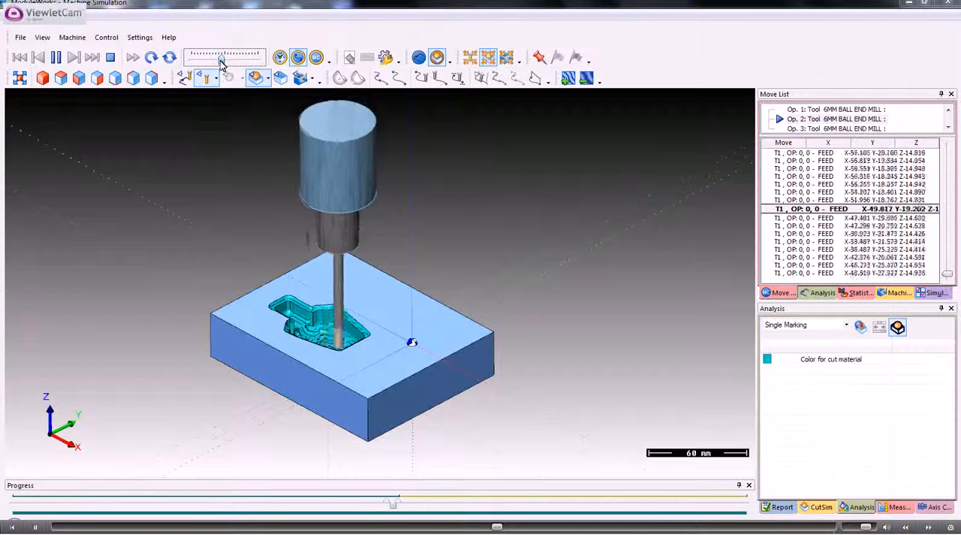
scroll(308, 231, "up", 5)
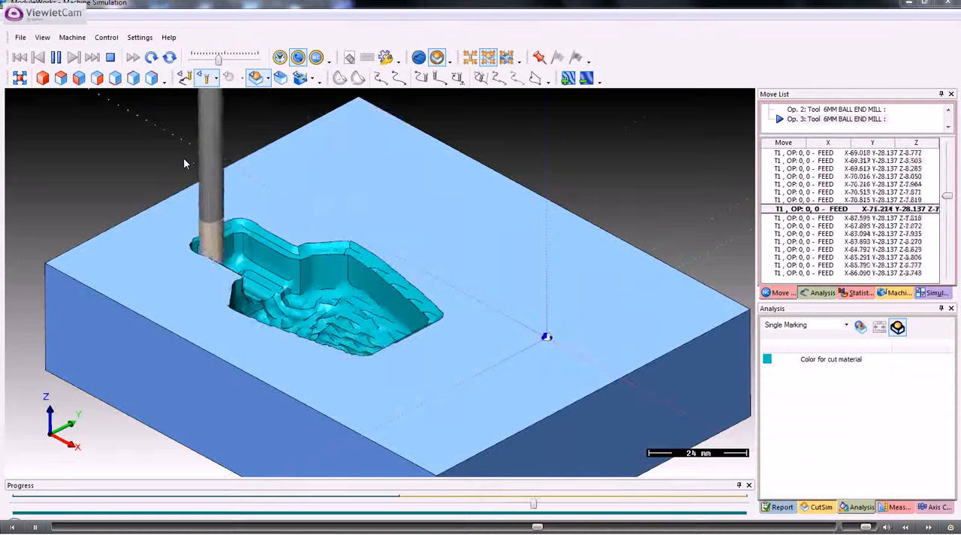
scroll(204, 200, "down", 2)
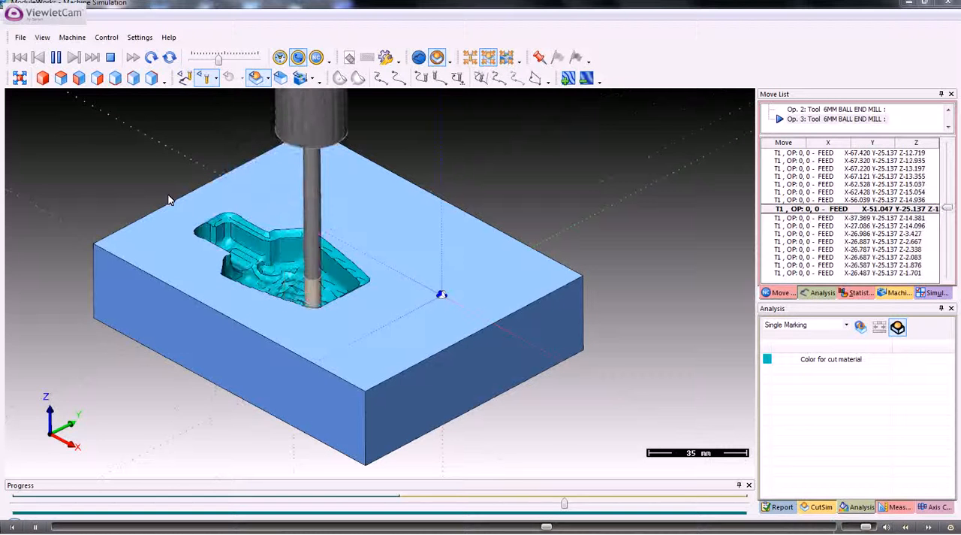
mouse_move(283, 304)
left_mouse_down()
mouse_move(283, 325)
mouse_move(281, 314)
left_mouse_up()
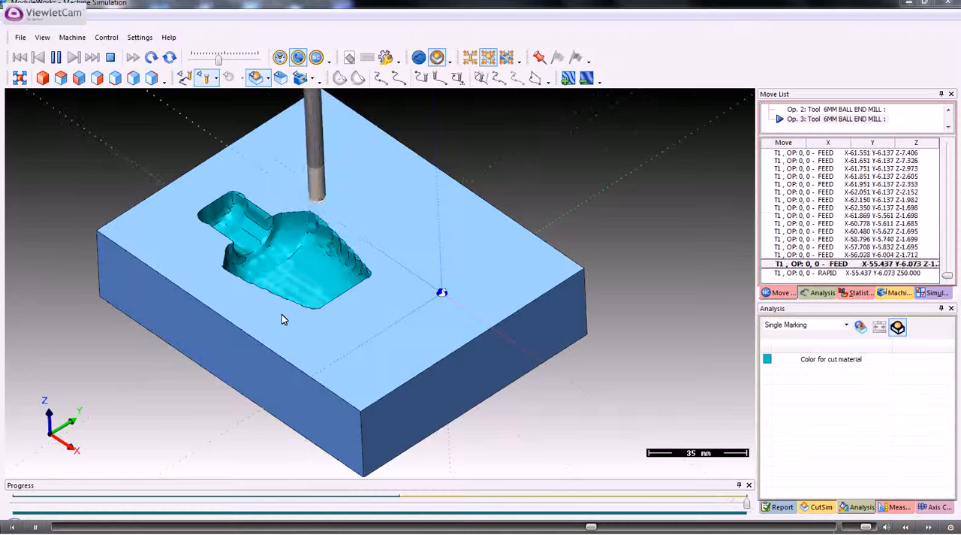
Inspect the machined bottle-shaped pocket from several angles and open the simulation report.
scroll(293, 286, "up", 2)
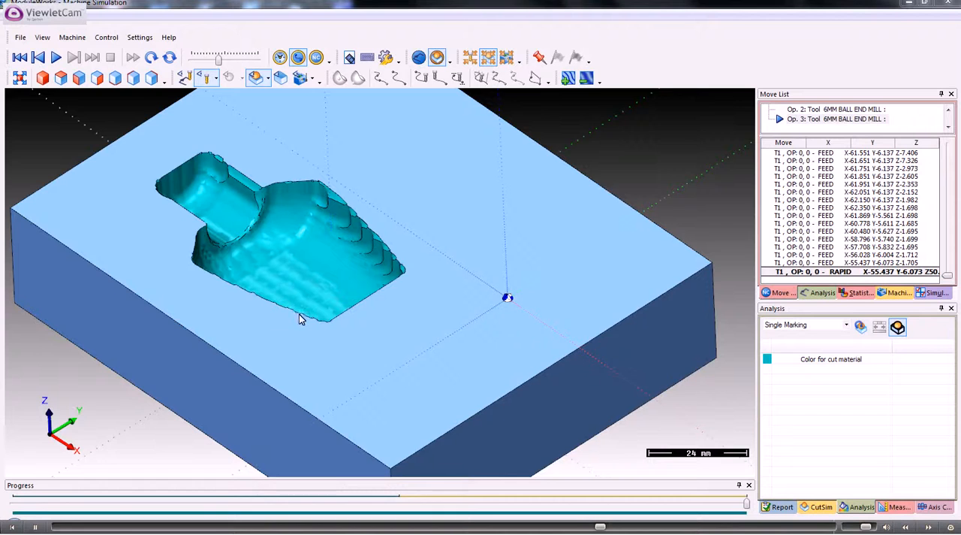
middle_click_drag(301, 318, 438, 332)
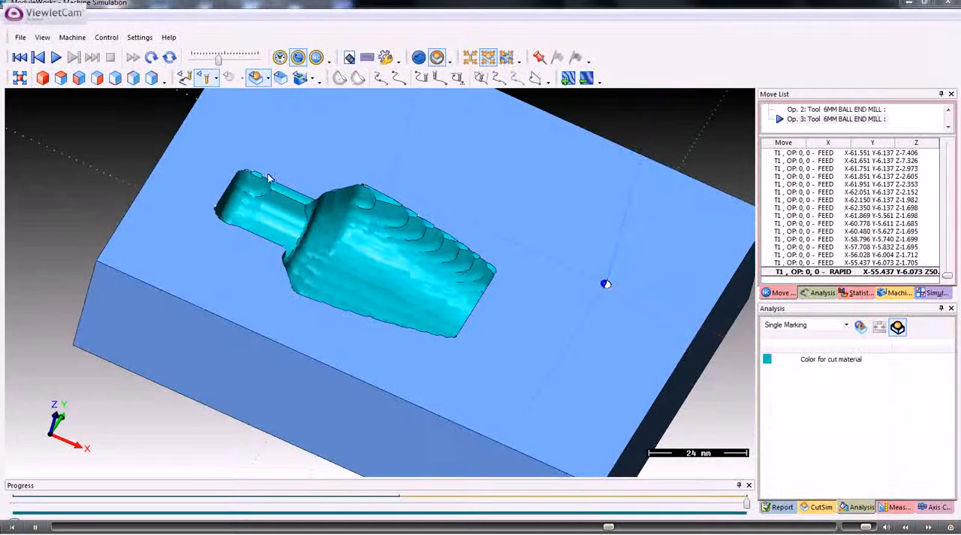
scroll(353, 276, "down", 3)
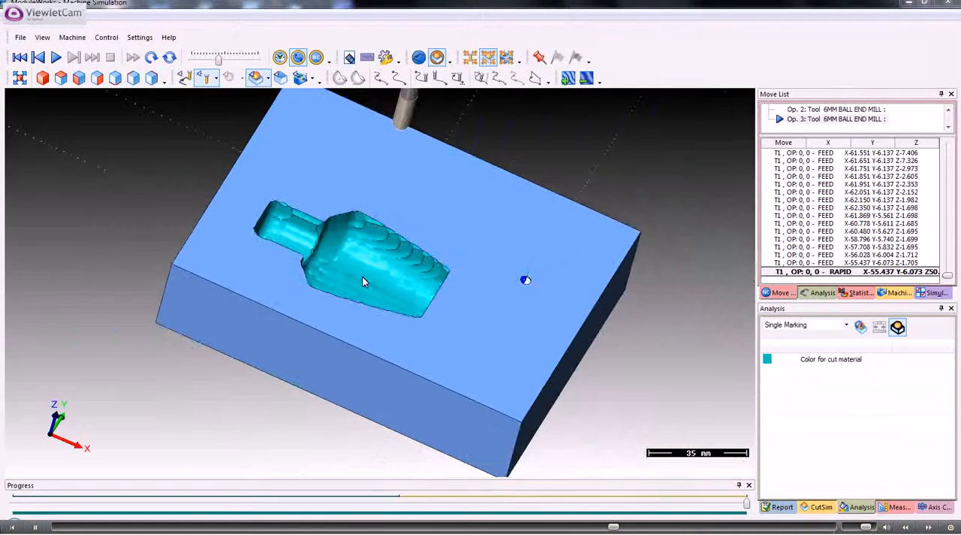
mouse_move(383, 281)
middle_mouse_down()
mouse_move(375, 277)
mouse_move(396, 281)
mouse_move(368, 272)
middle_mouse_up()
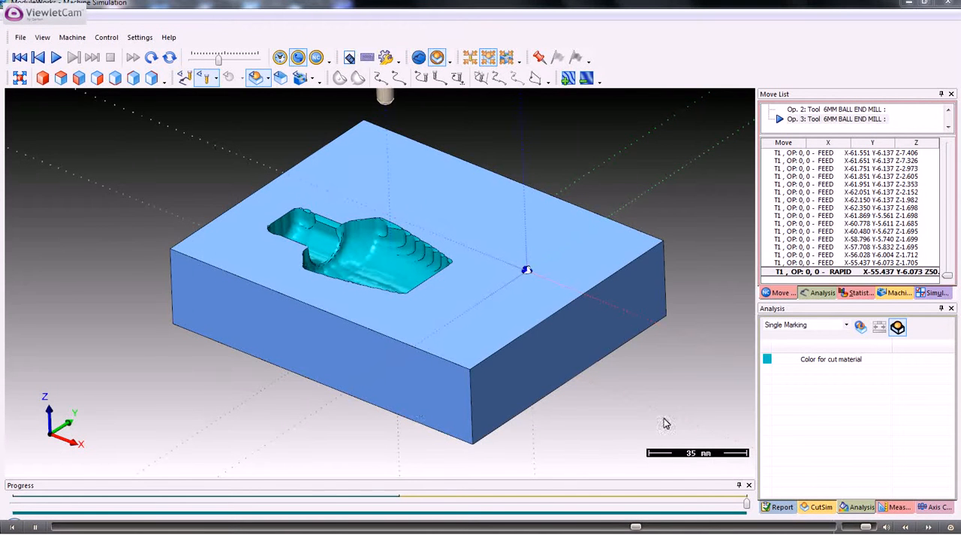
left_click(785, 509)
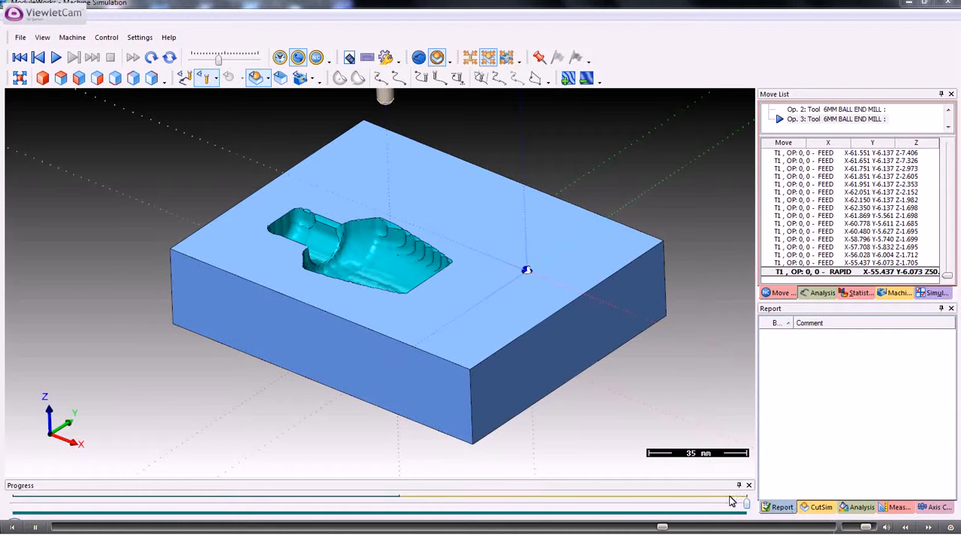
Check the cut simulation settings, compare the stock coloring by Tool number and Operation number, and return the analysis to Single Marking.
left_click(821, 507)
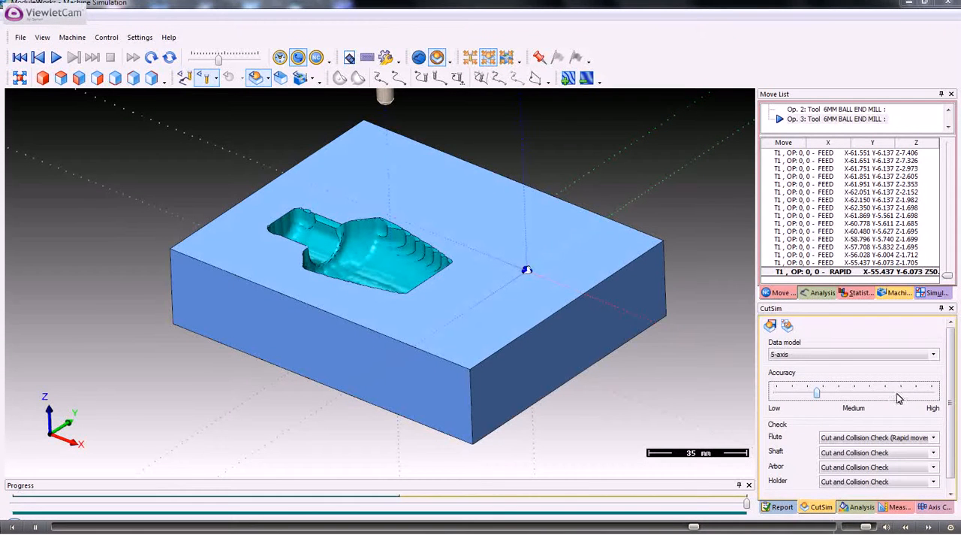
left_click(867, 508)
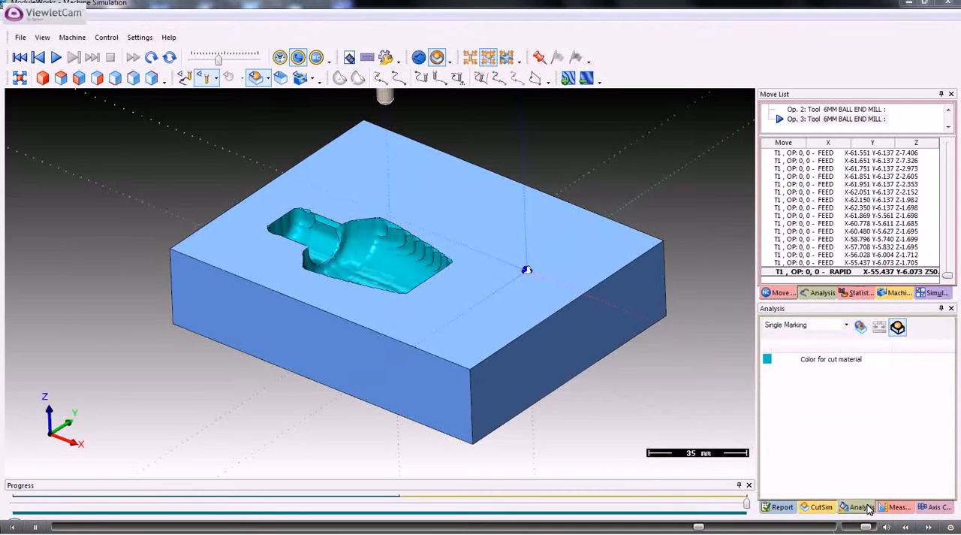
left_click(847, 325)
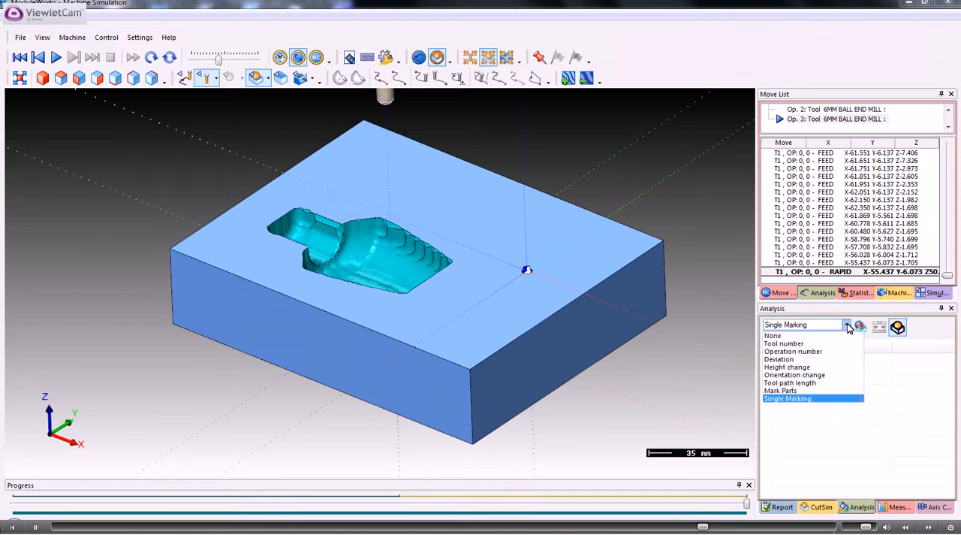
left_click(785, 344)
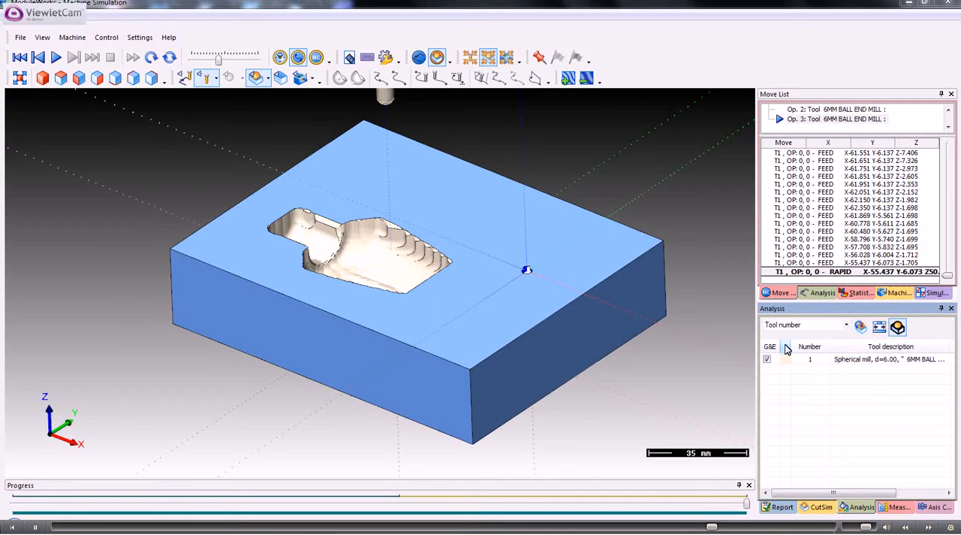
left_click(847, 326)
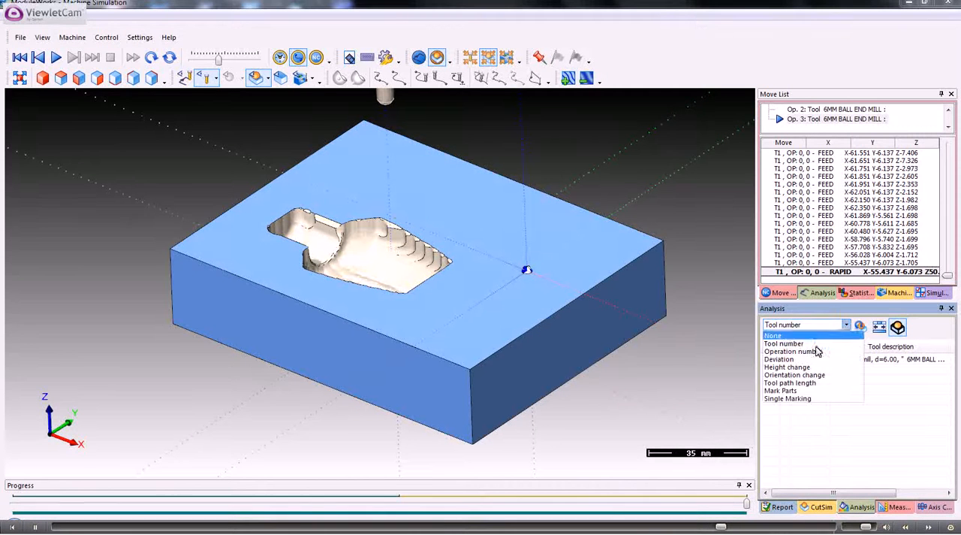
left_click(790, 352)
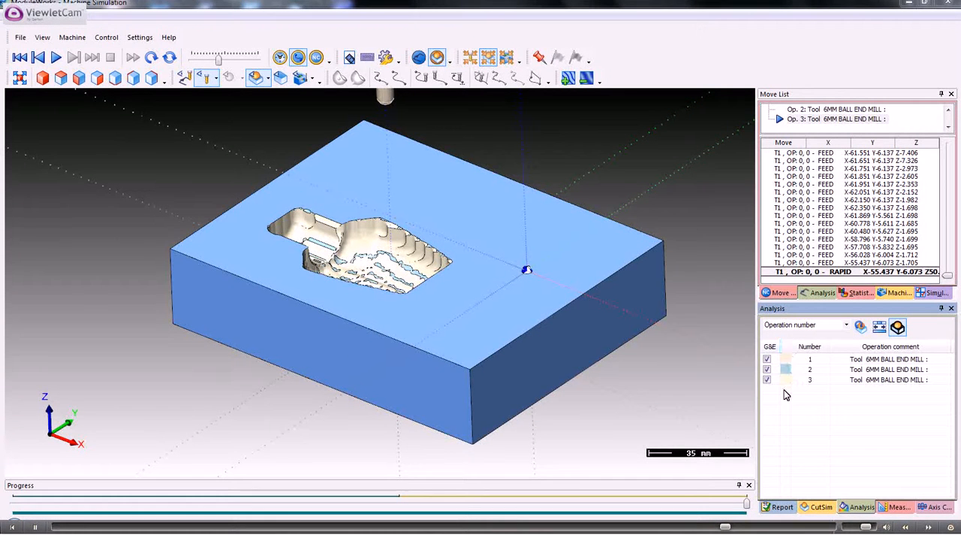
left_click(847, 326)
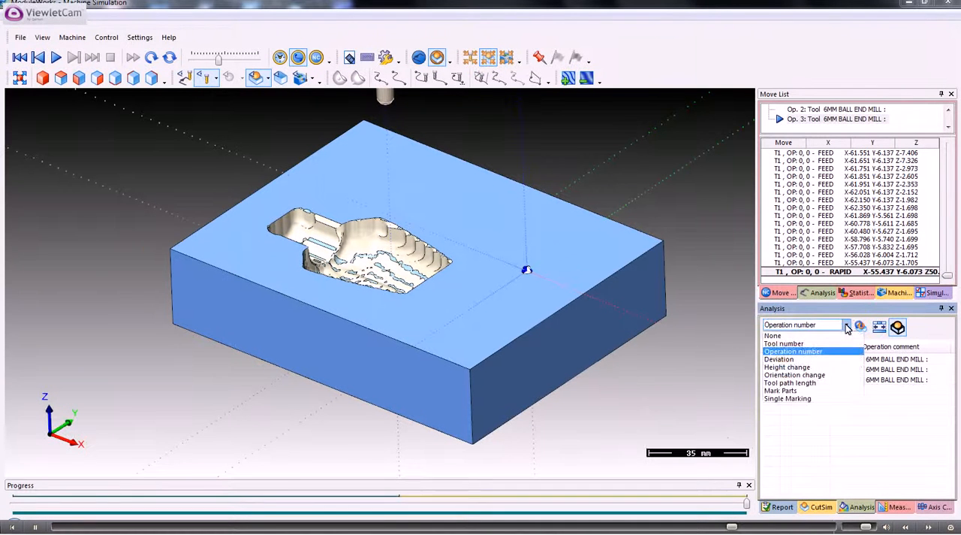
left_click(802, 399)
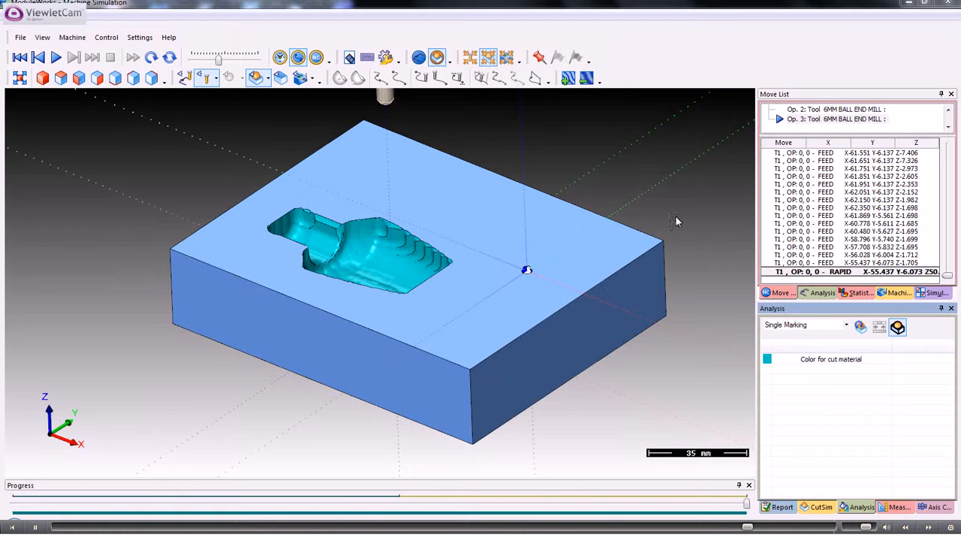
Close the machine simulation and exit the Dolphin Simulation module to return to the perfume box model.
left_click(950, 6)
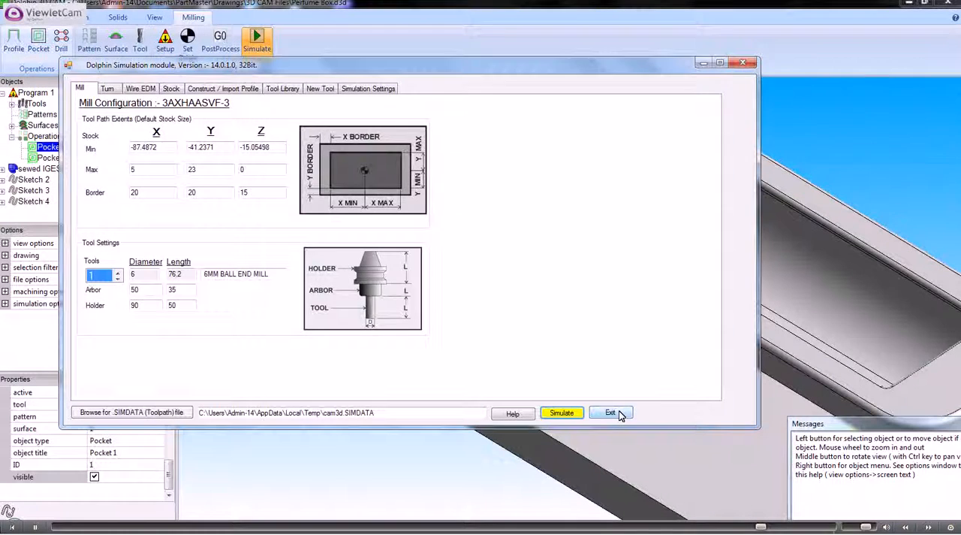
left_click(614, 412)
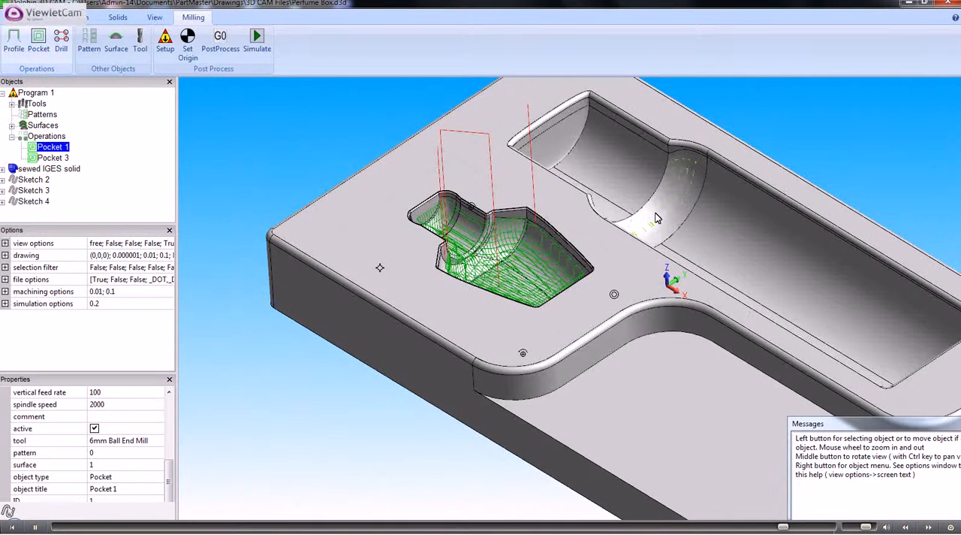
Bring up the commands available for the Pocket 1 operation.
right_click(64, 150)
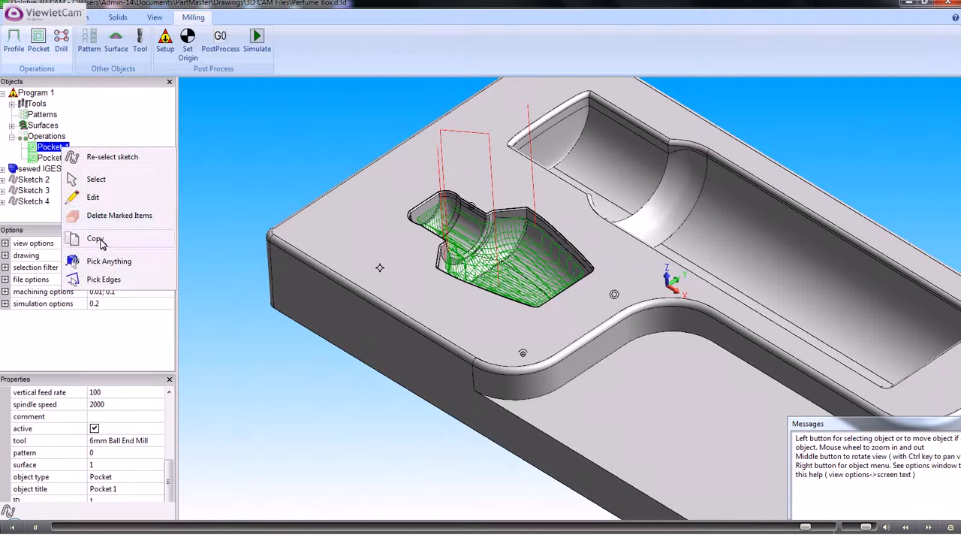